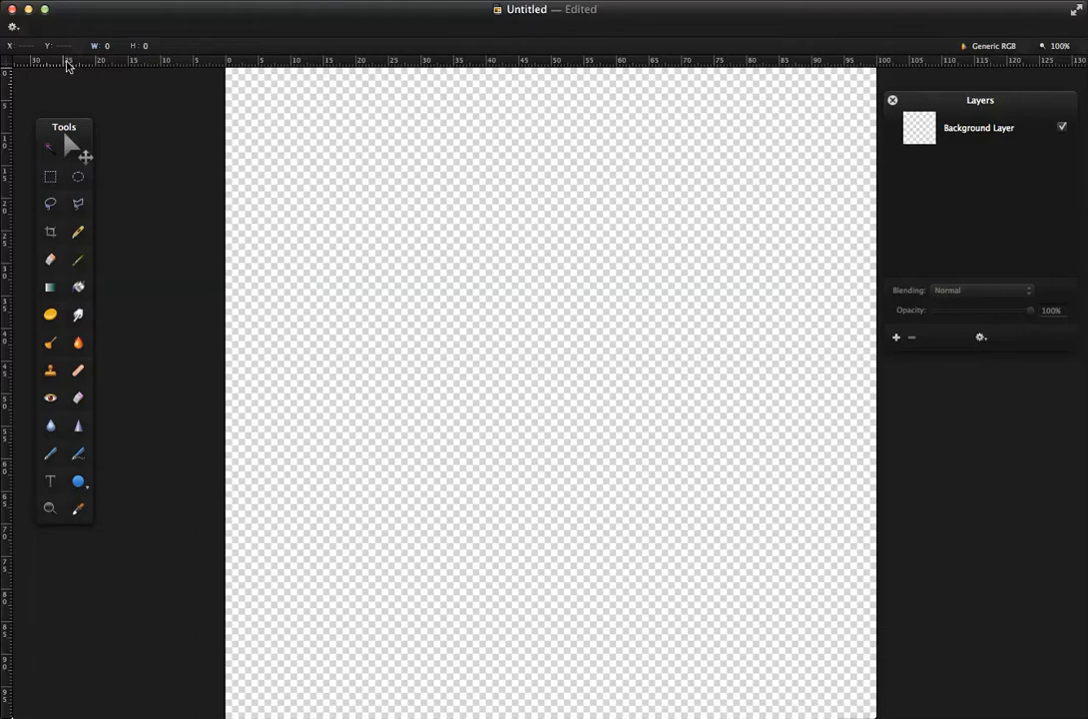
Add one vertical and one horizontal guide at 50% so they cross at the canvas centre.
{"action": "right_click", "coordinate": [67, 64]}
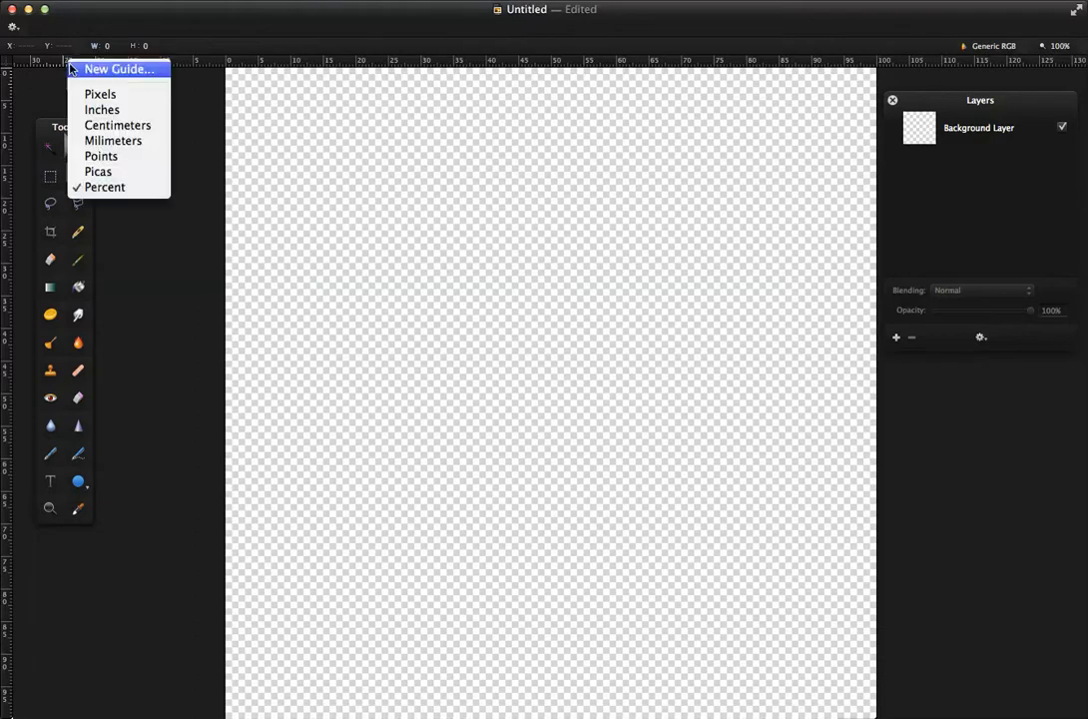
{"action": "left_click", "coordinate": [58, 65]}
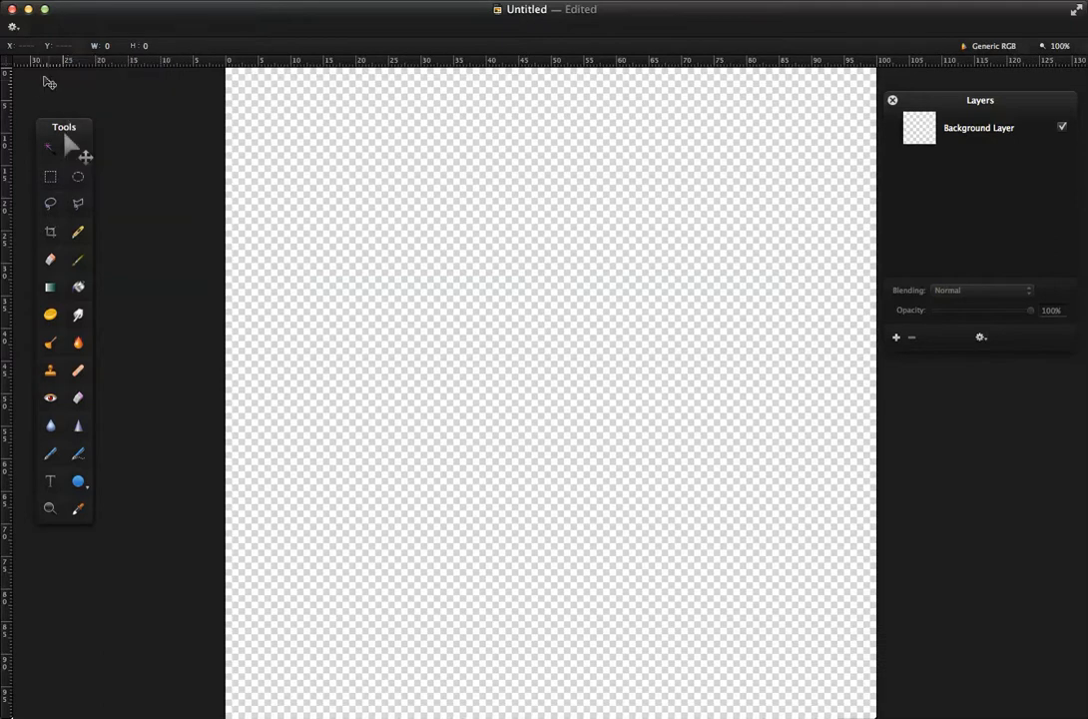
{"action": "left_click_drag", "start_coordinate": [8, 90], "coordinate": [551, 134]}
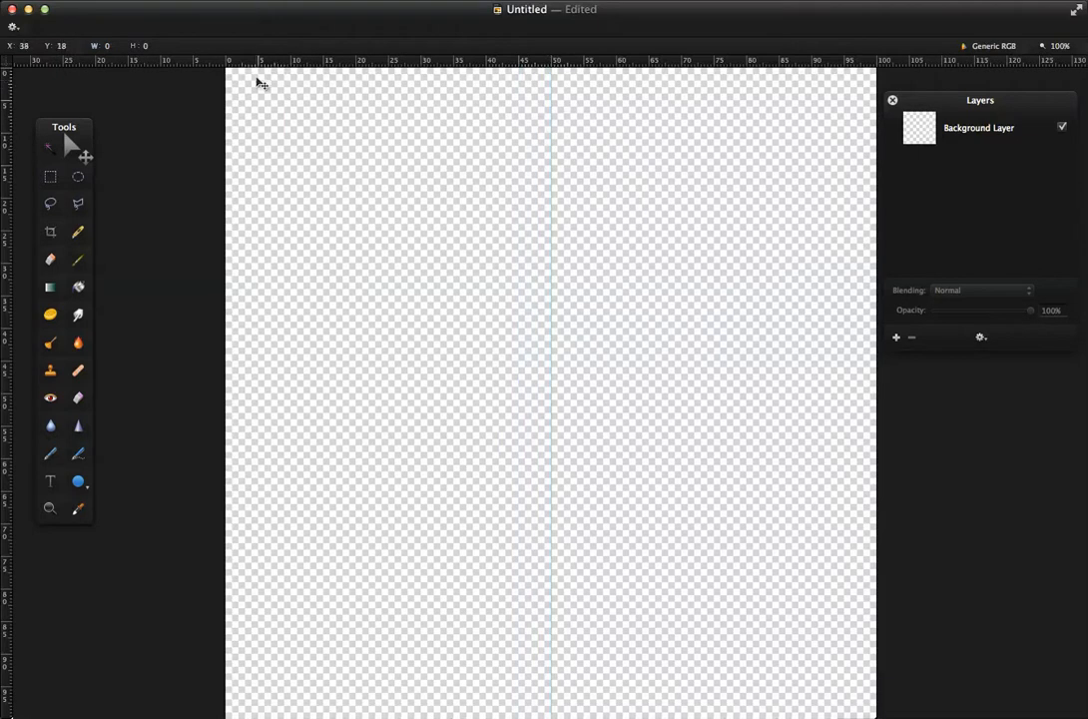
{"action": "left_click_drag", "start_coordinate": [260, 64], "coordinate": [289, 389]}
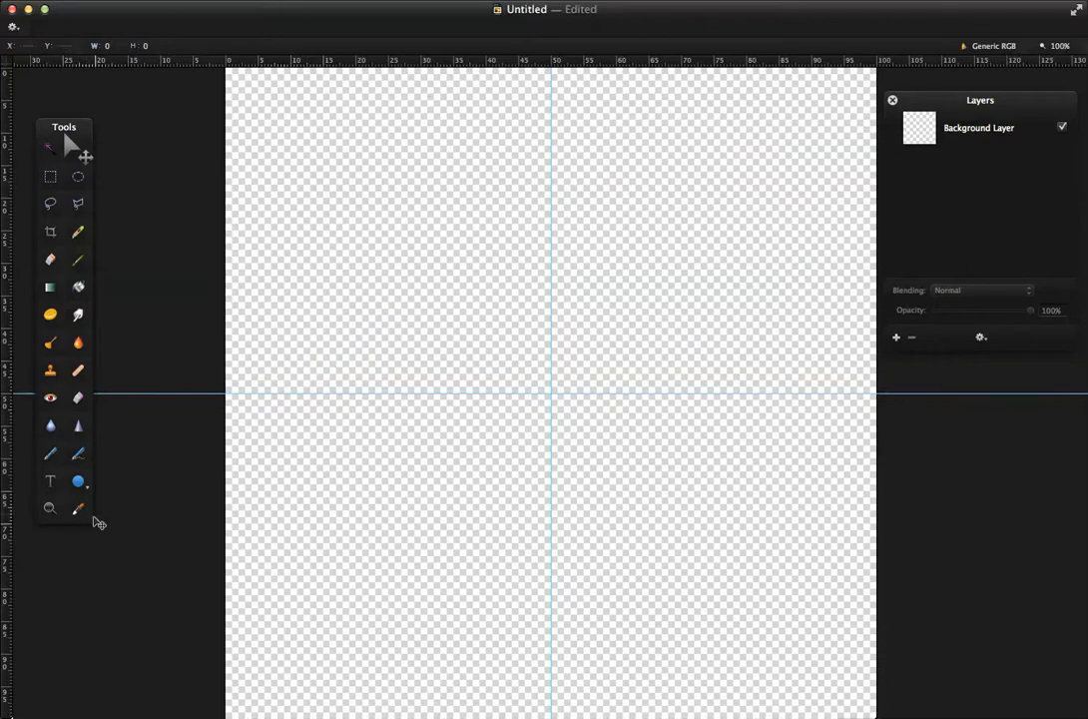
Draw an unfilled circle about 188 px wide with the Ellipse Shape tool and centre it on the guide crossing.
{"action": "left_click", "coordinate": [80, 482]}
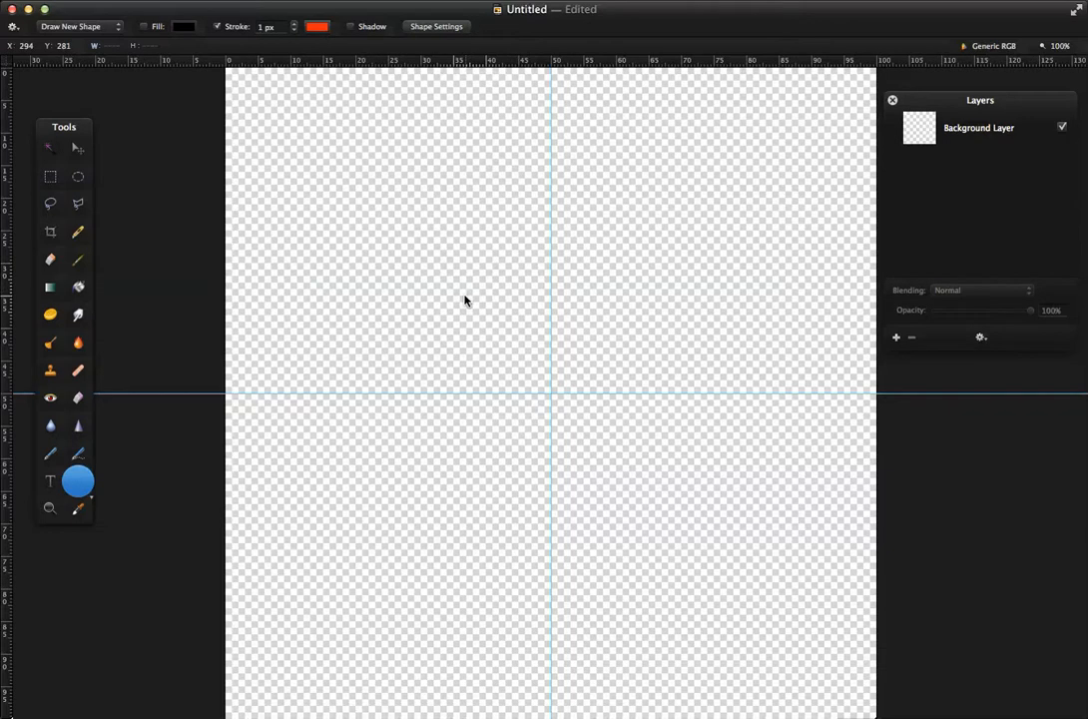
{"action": "left_click", "coordinate": [84, 489]}
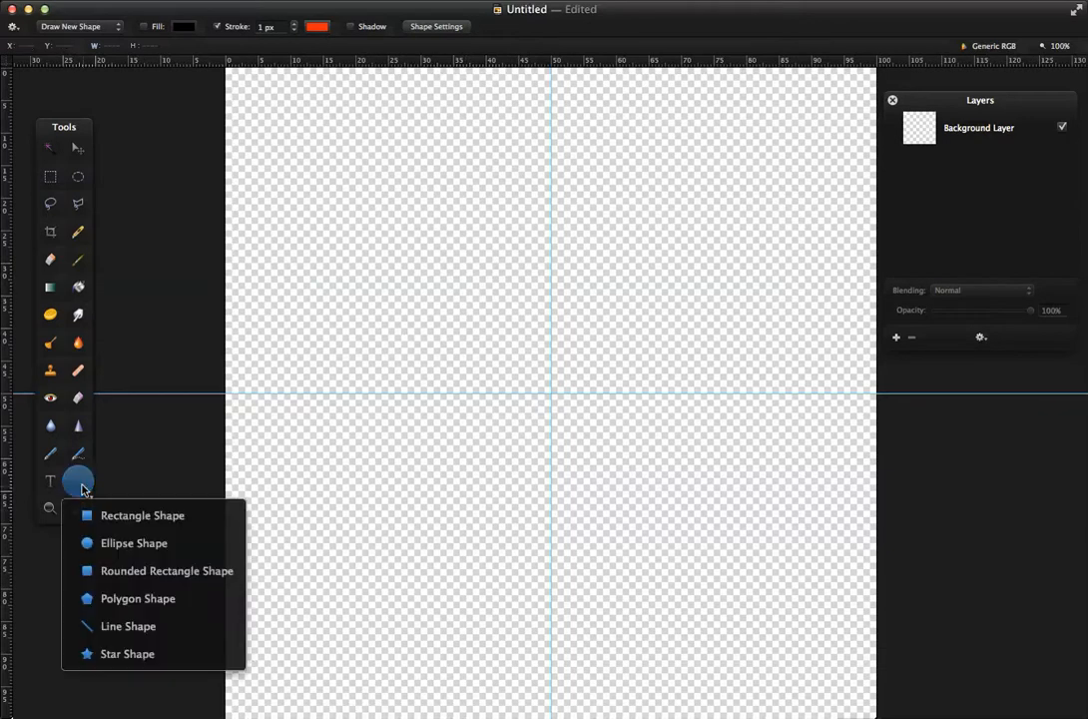
{"action": "left_click", "coordinate": [117, 544]}
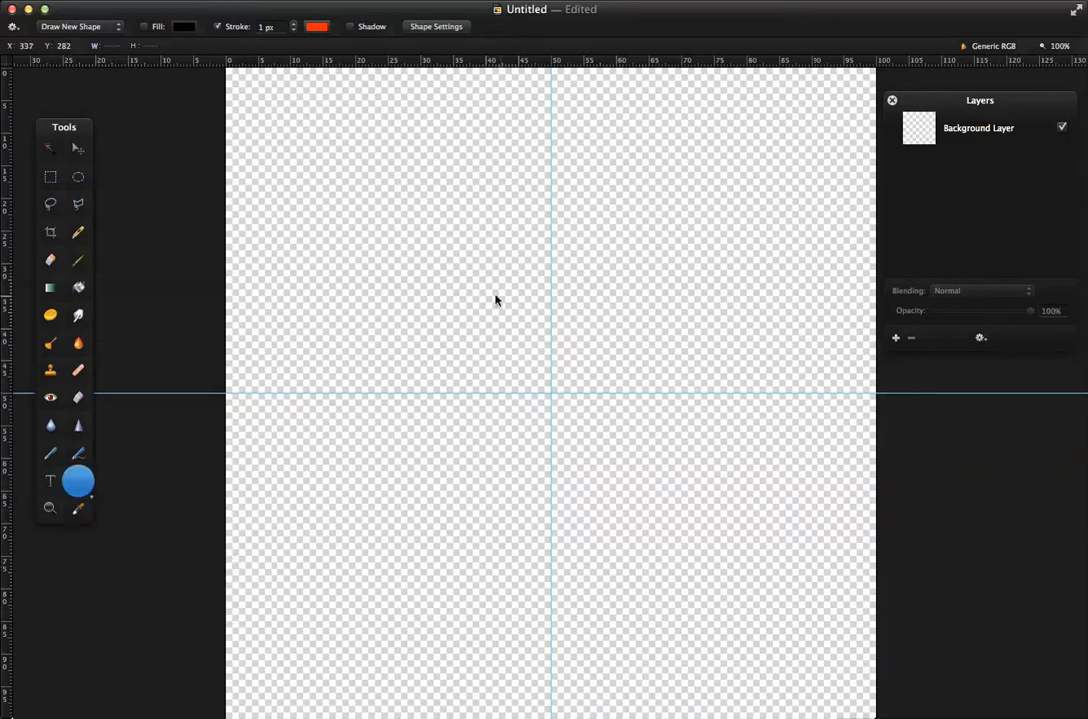
{"action": "left_click_drag", "start_coordinate": [454, 286], "coordinate": [562, 443]}
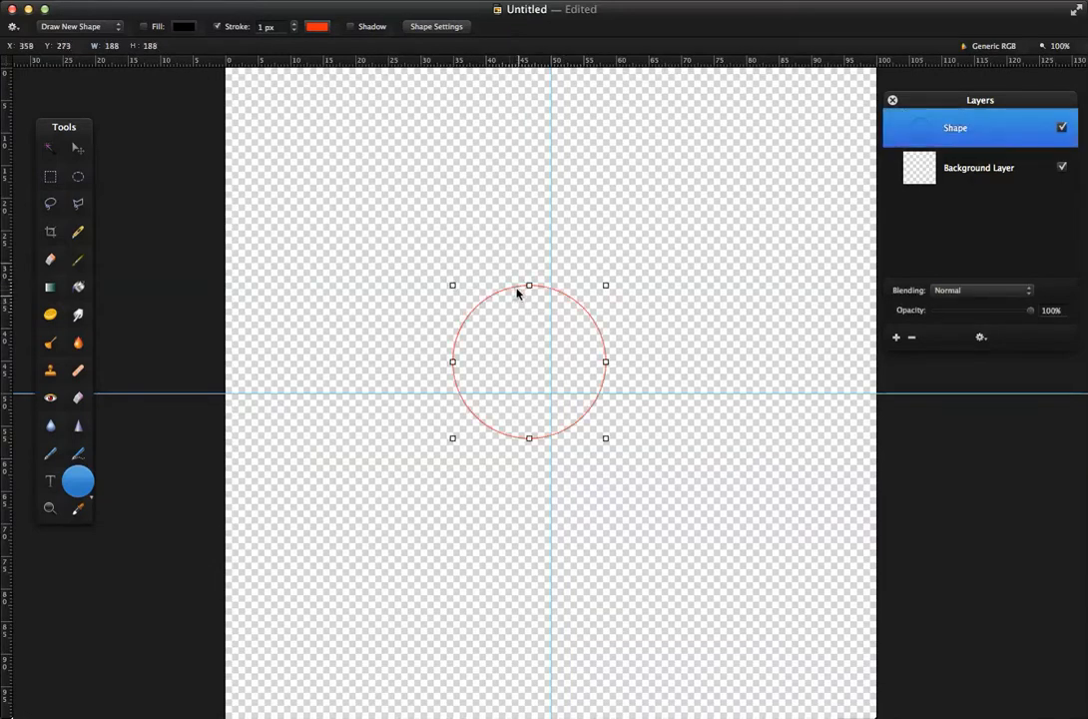
{"action": "left_click_drag", "start_coordinate": [517, 290], "coordinate": [534, 319]}
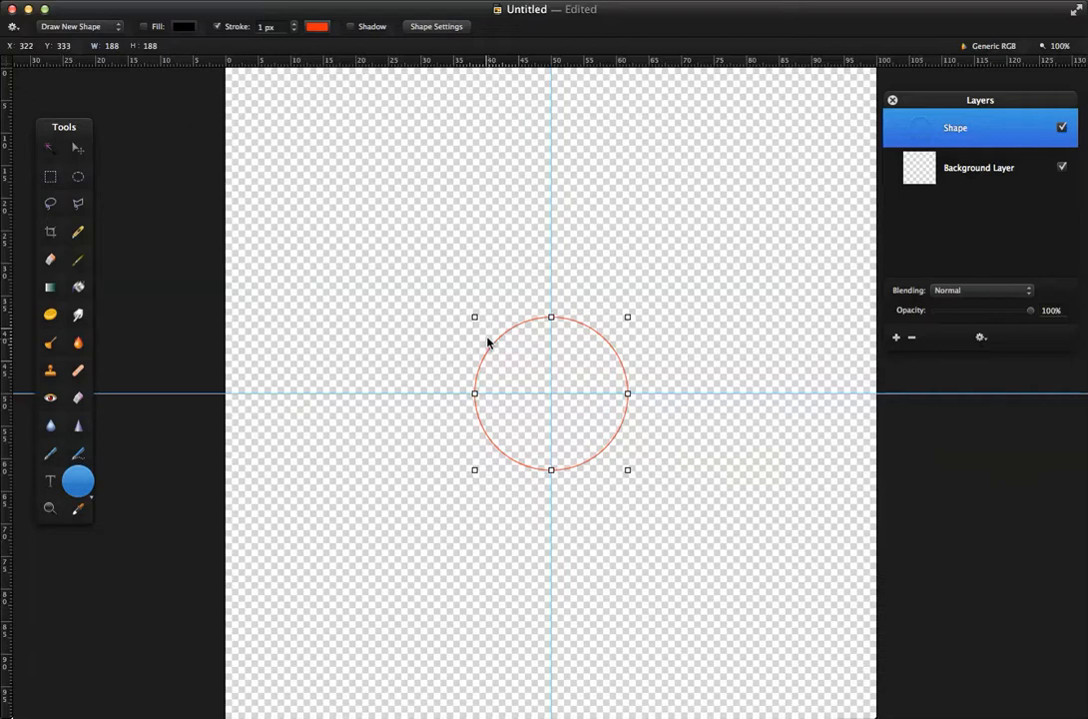
Duplicate the circle twice and place the copies on either side along the horizontal guide, each touching the canvas centre.
{"action": "key", "text": "super+c"}
{"action": "key", "text": "super+v"}
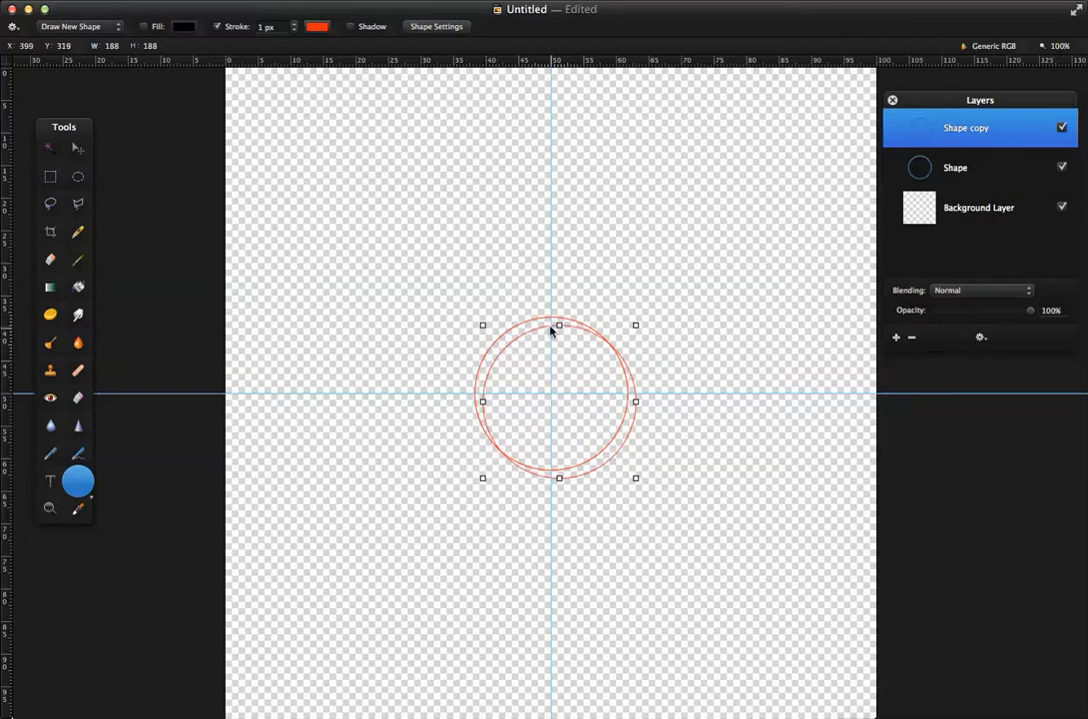
{"action": "left_click_drag", "start_coordinate": [548, 330], "coordinate": [464, 323]}
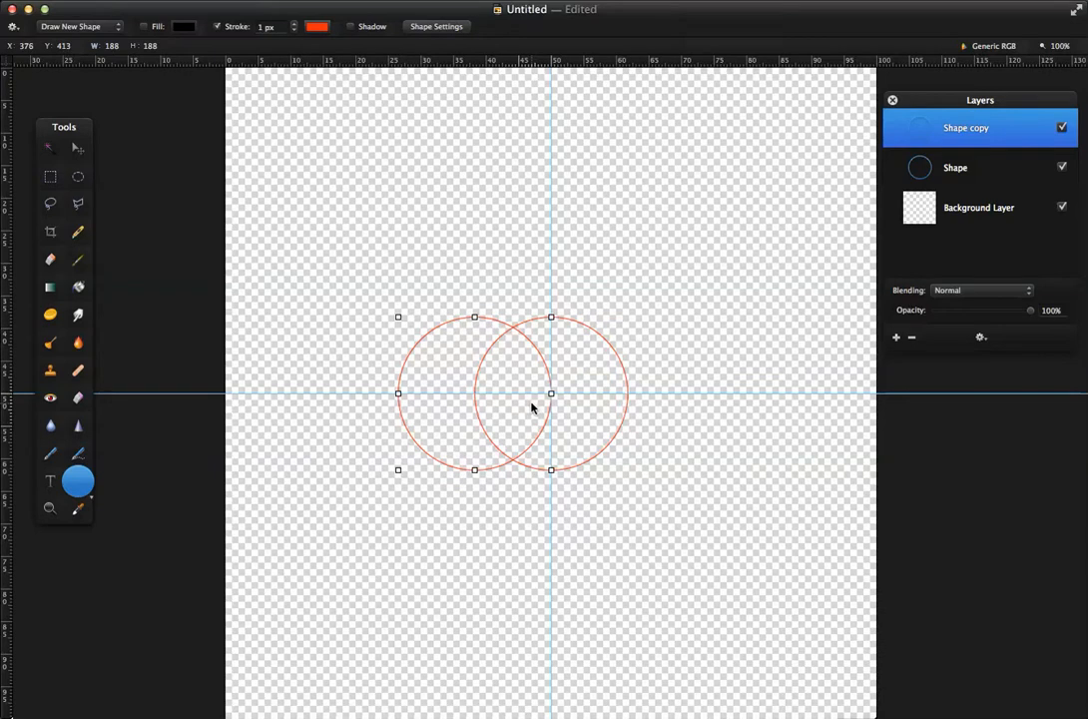
{"action": "key", "text": "super+v"}
{"action": "left_click_drag", "start_coordinate": [502, 331], "coordinate": [646, 323]}
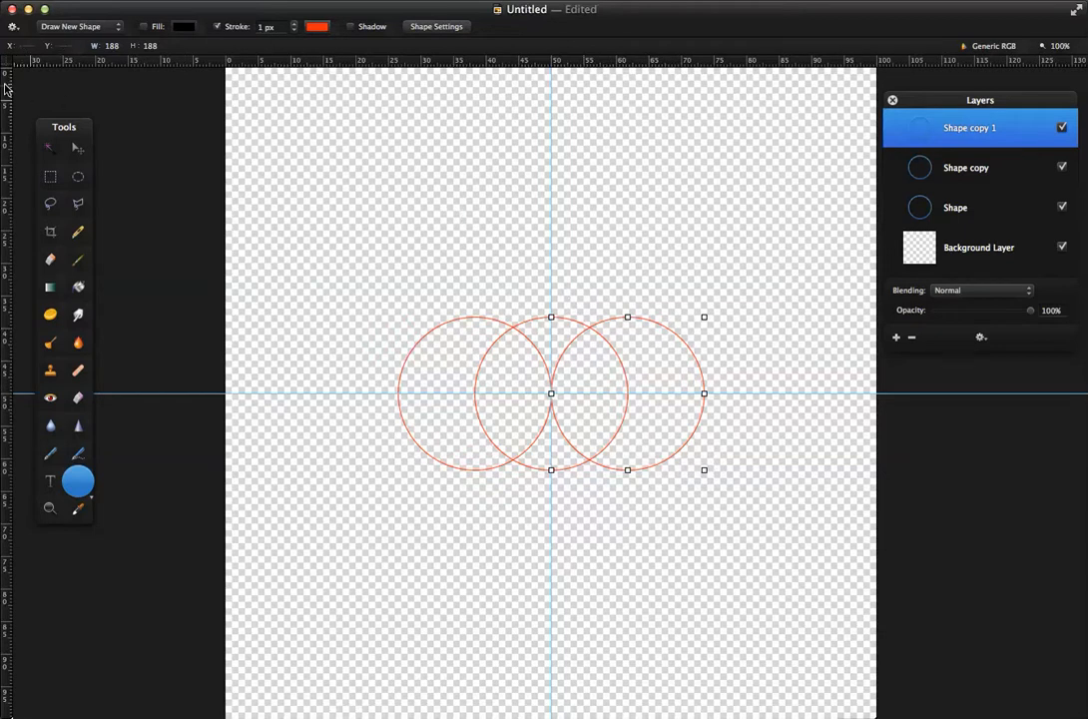
Add two vertical and two horizontal guides through the upper and lower points where the side circles intersect the middle circle.
{"action": "left_click_drag", "start_coordinate": [6, 88], "coordinate": [512, 179]}
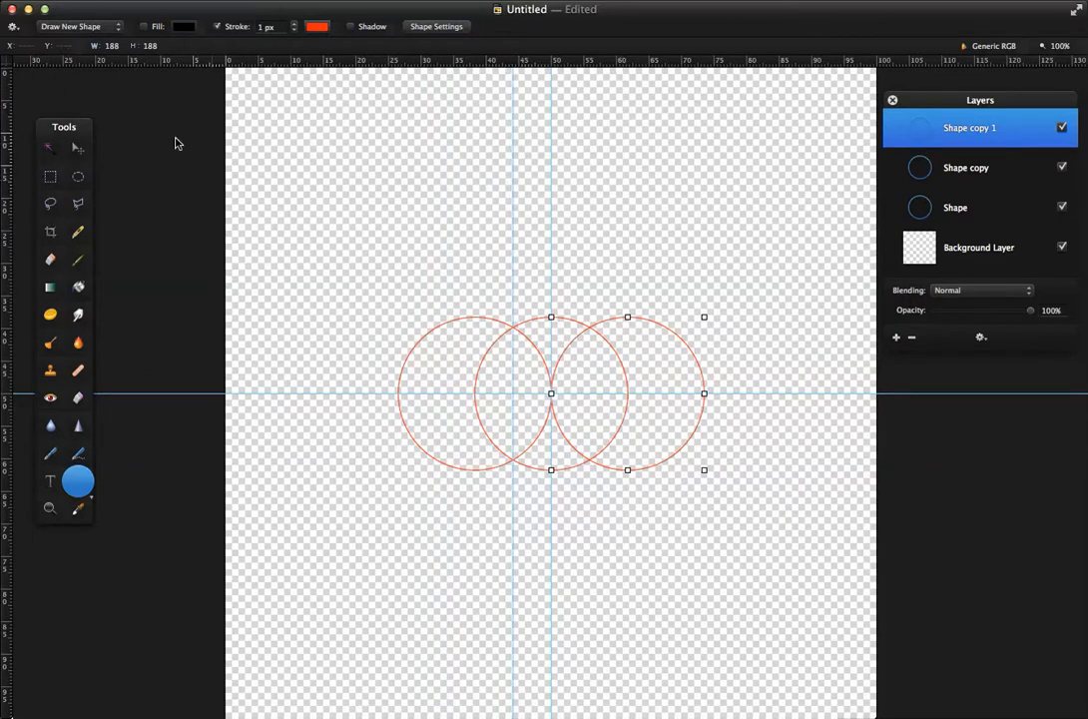
{"action": "left_click_drag", "start_coordinate": [10, 101], "coordinate": [590, 163]}
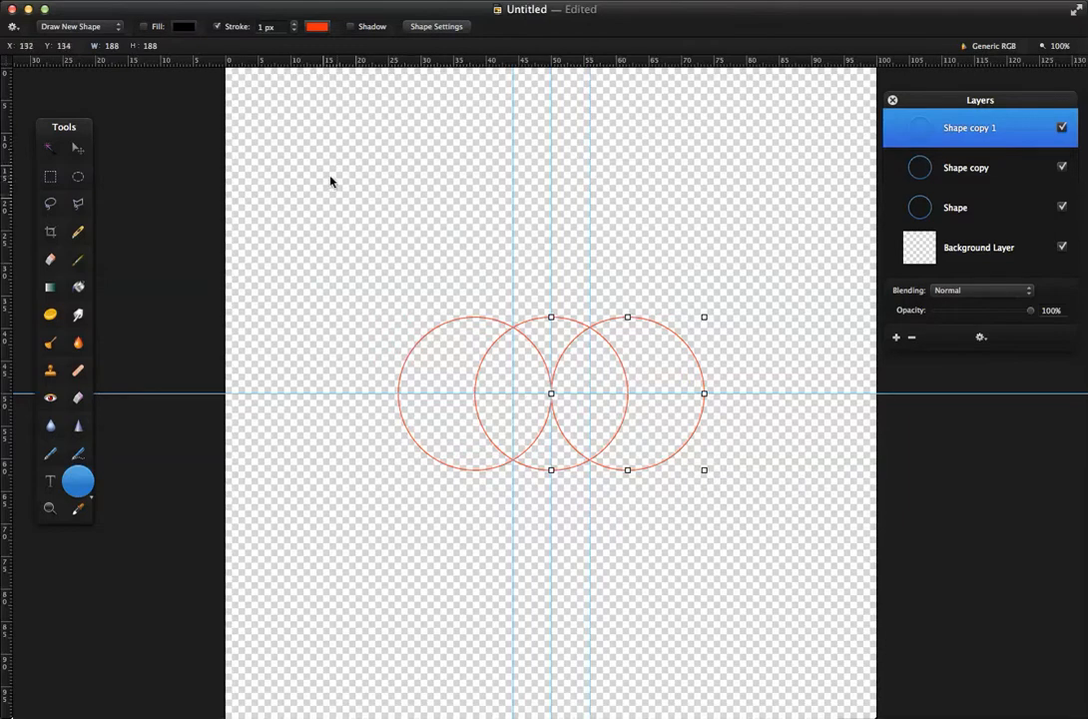
{"action": "left_click_drag", "start_coordinate": [128, 58], "coordinate": [189, 328]}
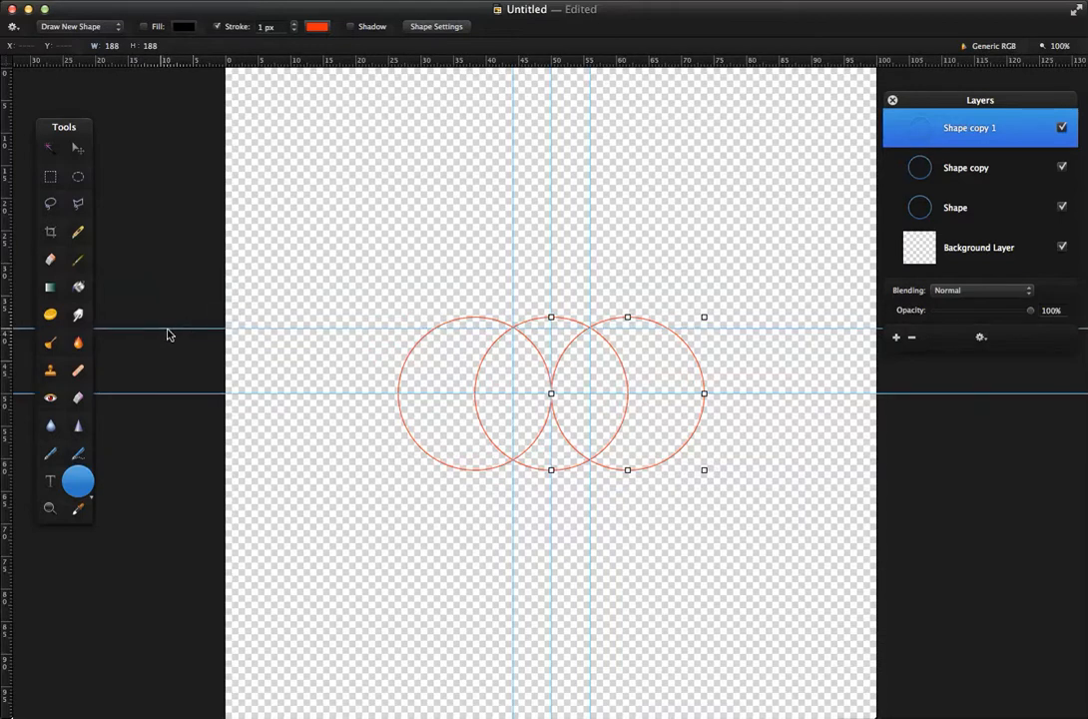
{"action": "key", "text": "Escape"}
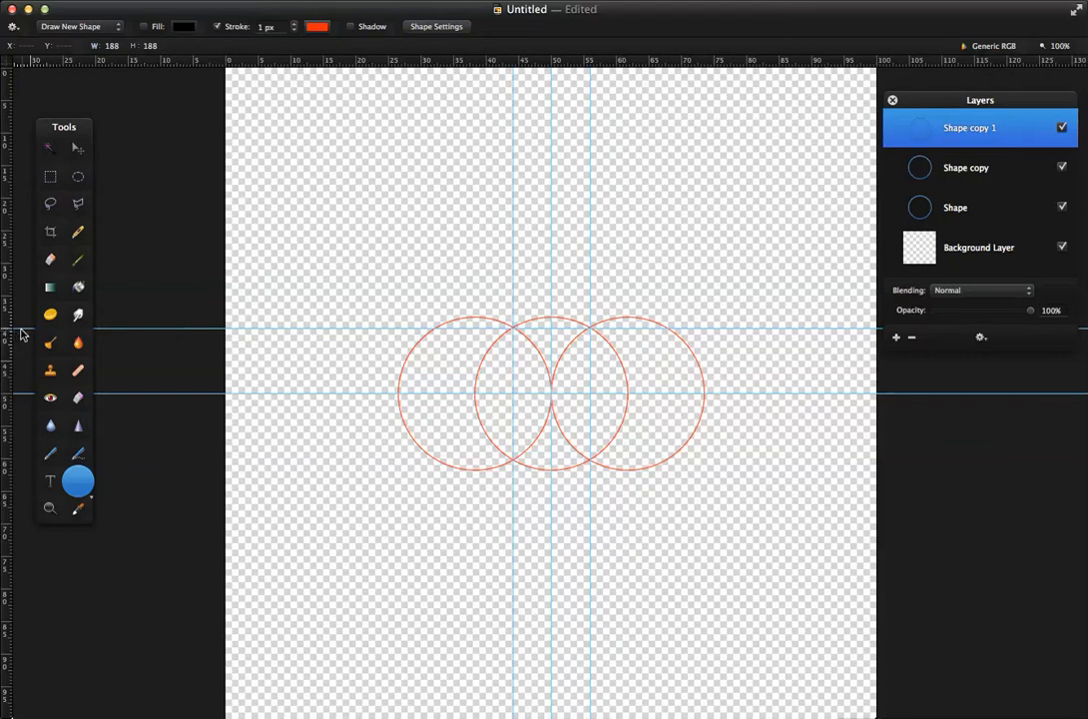
{"action": "left_click", "coordinate": [78, 148]}
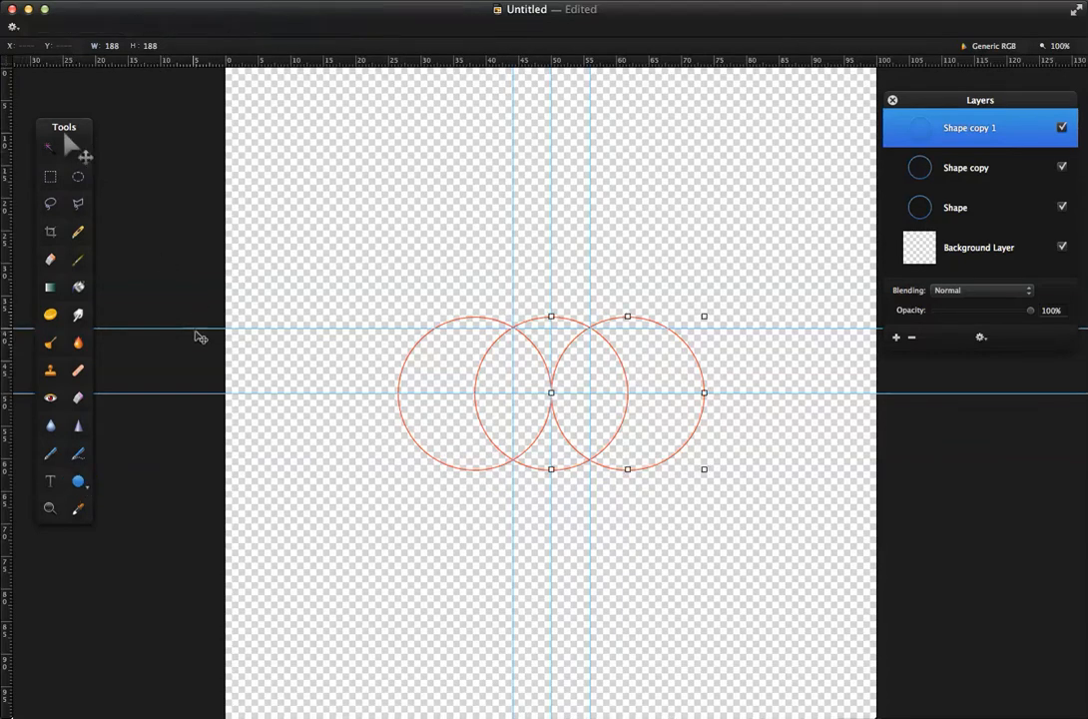
{"action": "left_click_drag", "start_coordinate": [197, 329], "coordinate": [198, 327]}
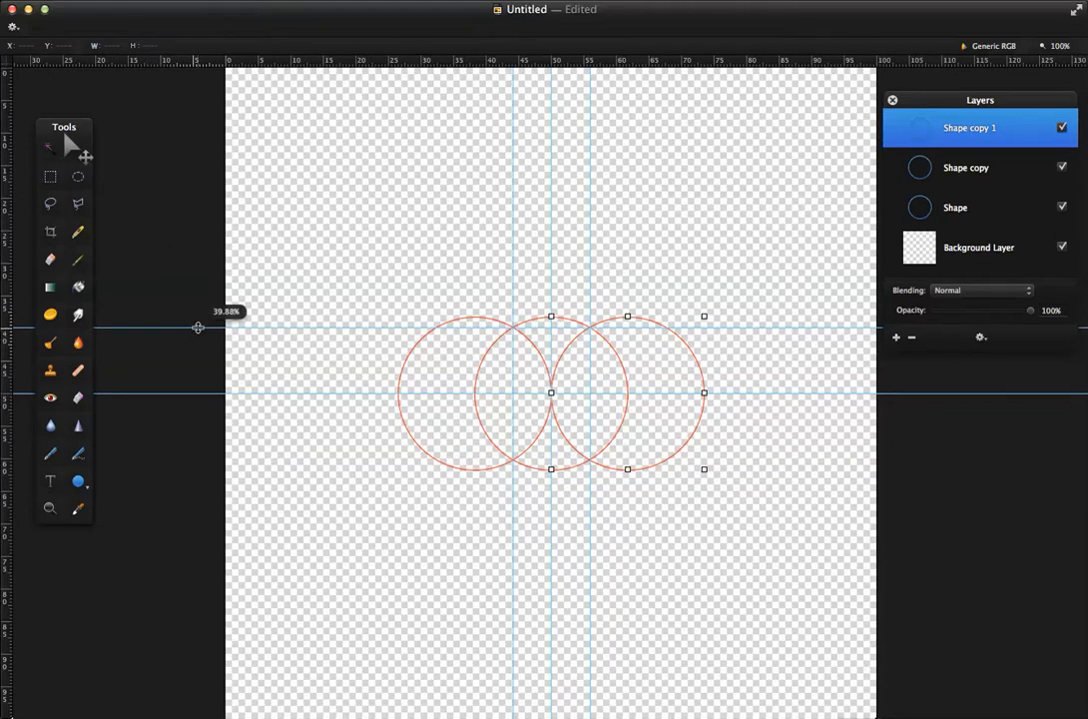
{"action": "left_click_drag", "start_coordinate": [229, 57], "coordinate": [317, 460]}
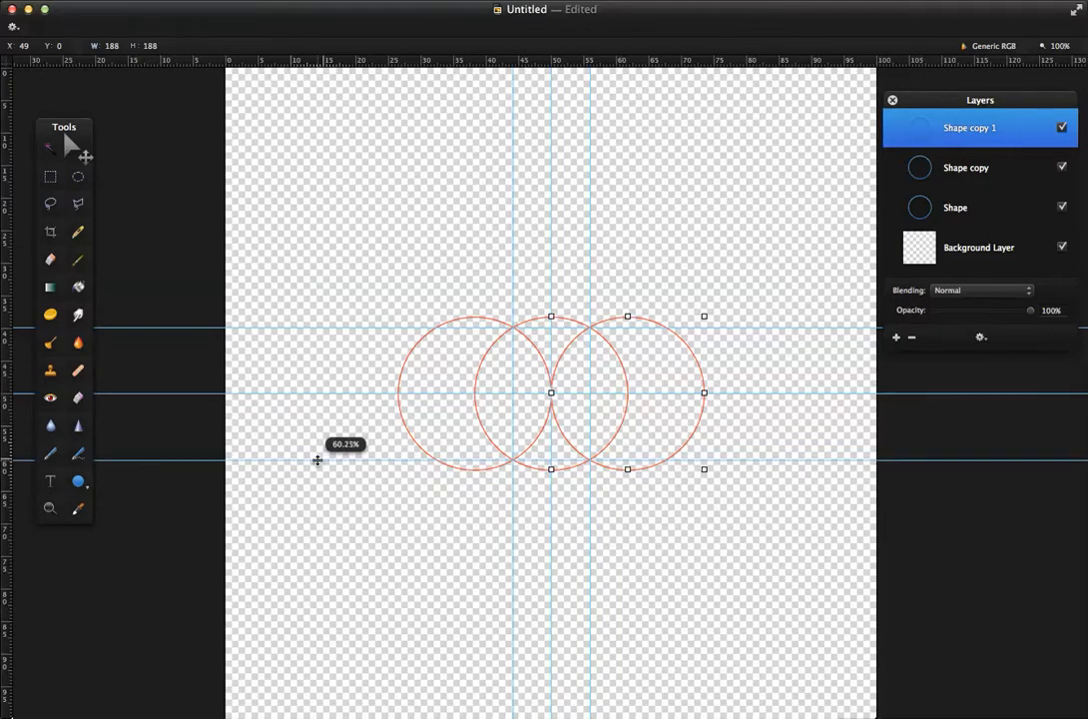
{"action": "left_click_drag", "start_coordinate": [317, 460], "coordinate": [317, 459]}
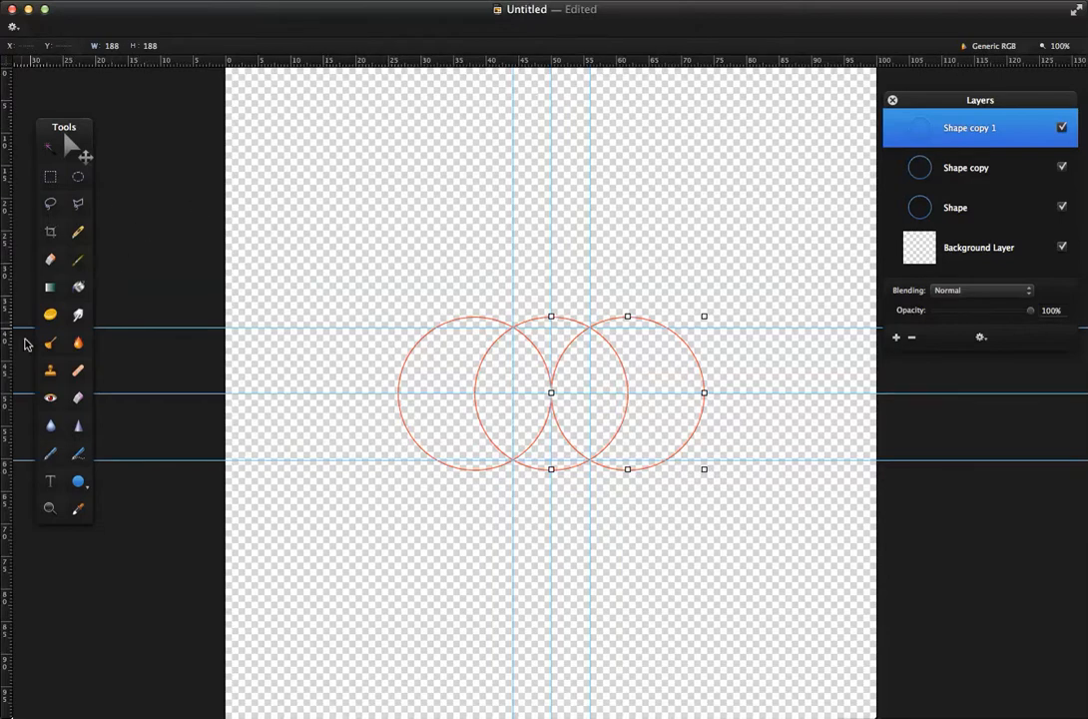
Draw a pentagon about 201 by 191 px with the Polygon Shape tool in the empty area above the circles.
{"action": "left_click", "coordinate": [84, 490]}
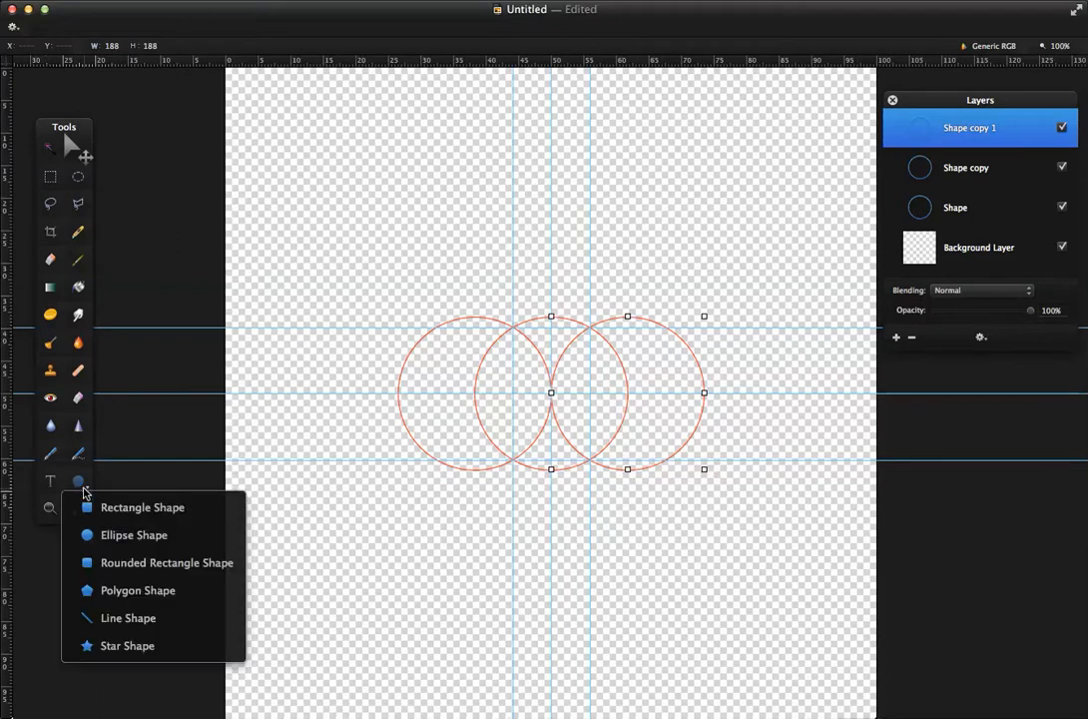
{"action": "left_click", "coordinate": [179, 595]}
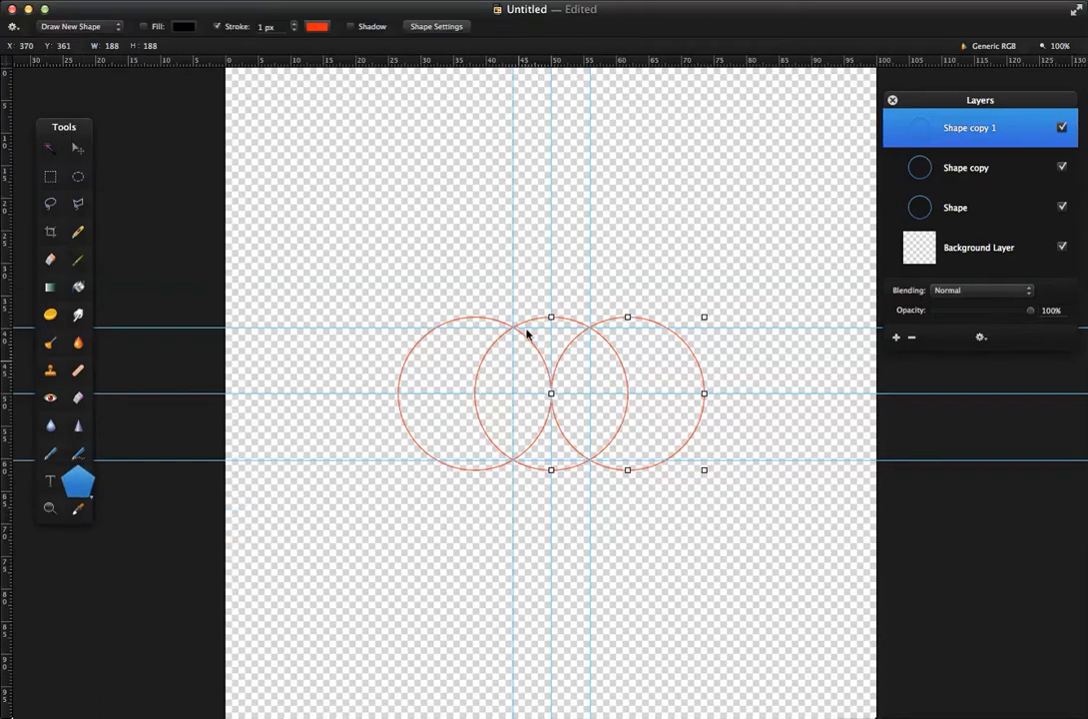
{"action": "mouse_move", "coordinate": [302, 105]}
{"action": "left_mouse_down"}
{"action": "mouse_move", "coordinate": [472, 231]}
{"action": "mouse_move", "coordinate": [474, 278]}
{"action": "left_mouse_up"}
Give the pentagon a black (Licorice) stroke 3 px wide.
{"action": "left_click", "coordinate": [316, 26]}
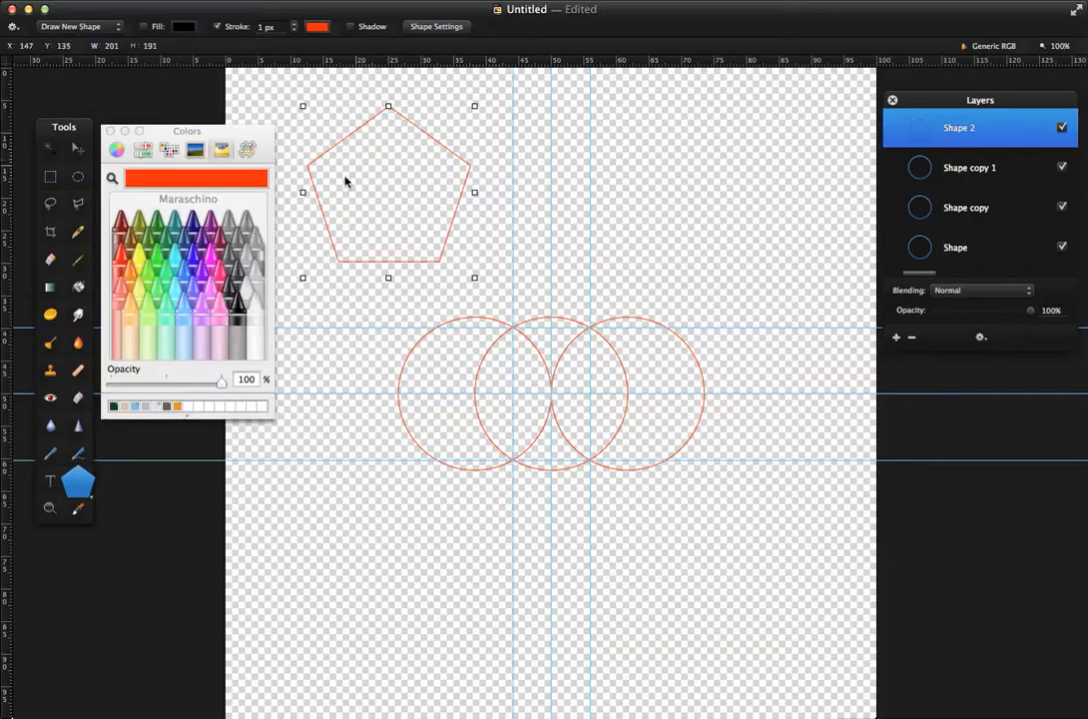
{"action": "left_click", "coordinate": [237, 299]}
{"action": "left_click", "coordinate": [293, 25]}
{"action": "left_click", "coordinate": [293, 25]}
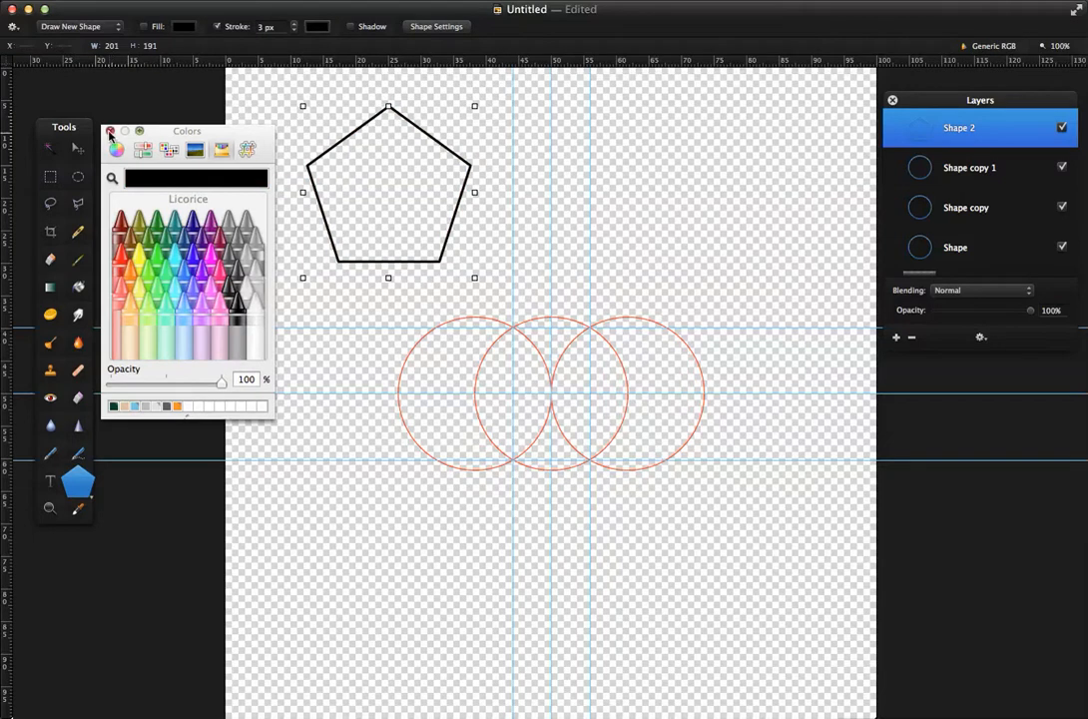
{"action": "left_click", "coordinate": [110, 133]}
Move the pentagon into the middle circle with its apex on the central guide and resize it to about 167 by 158 px.
{"action": "left_click_drag", "start_coordinate": [350, 141], "coordinate": [519, 364]}
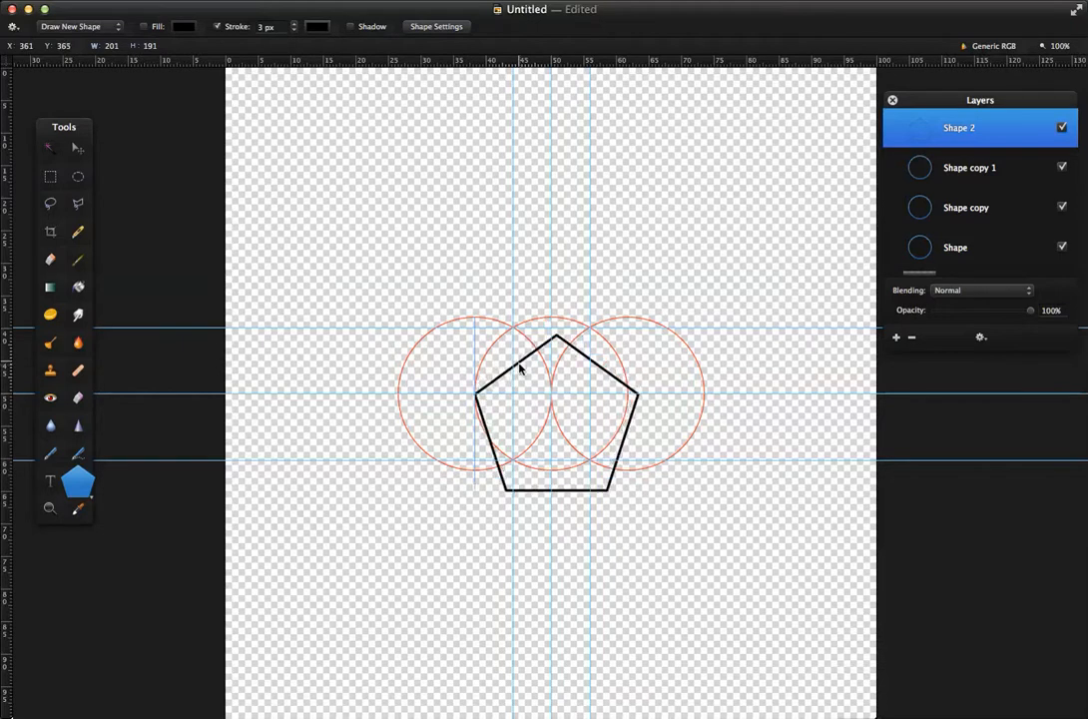
{"action": "left_click", "coordinate": [521, 366]}
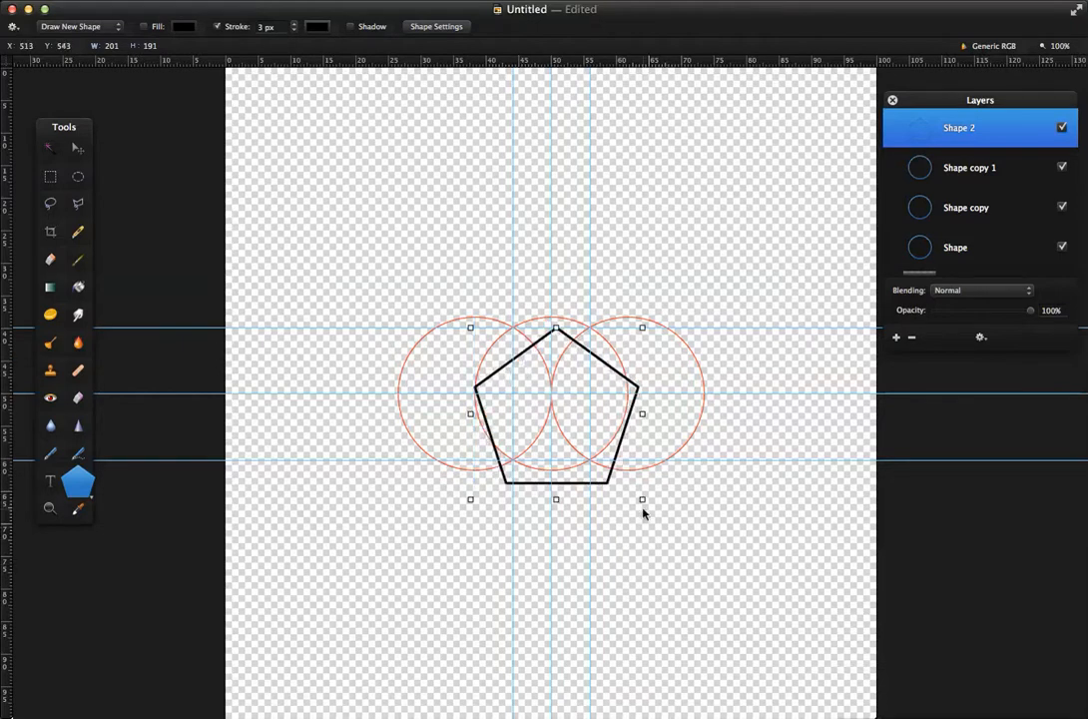
{"action": "left_click_drag", "start_coordinate": [642, 500], "coordinate": [613, 478]}
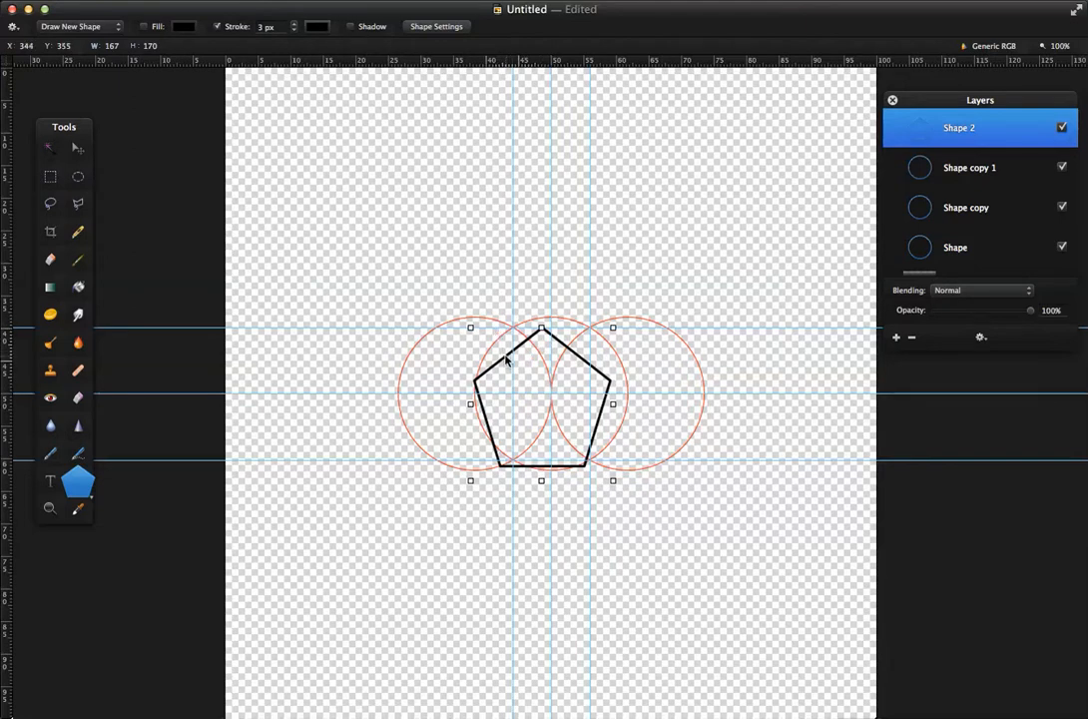
{"action": "left_click_drag", "start_coordinate": [508, 362], "coordinate": [510, 360]}
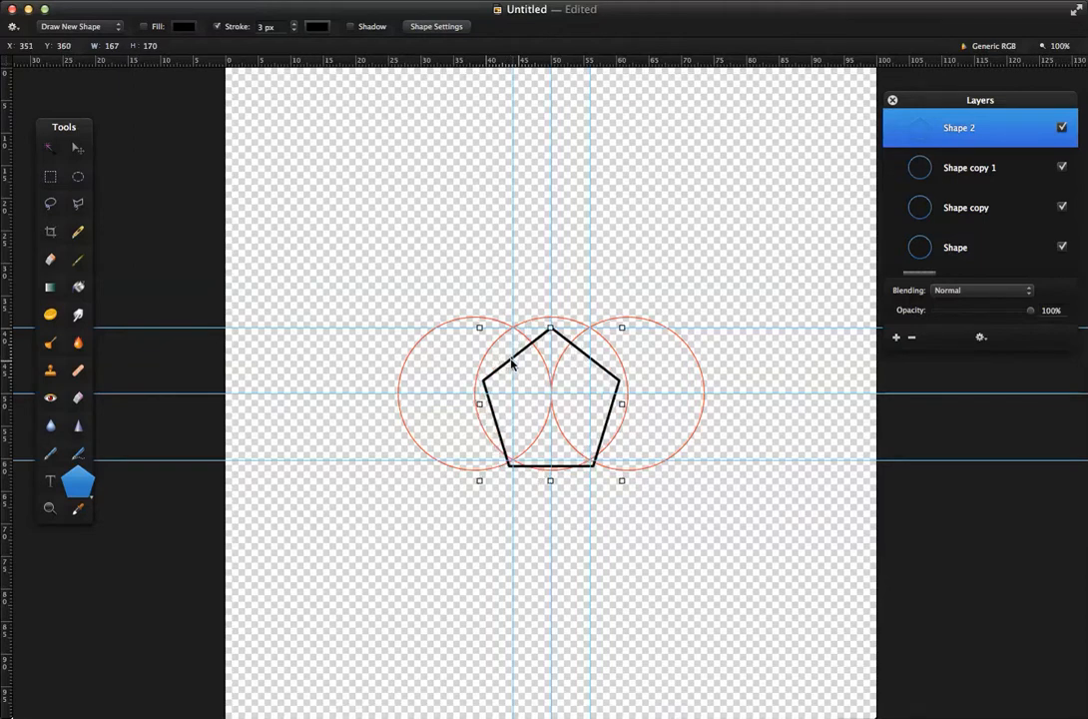
{"action": "left_click_drag", "start_coordinate": [550, 481], "coordinate": [551, 474]}
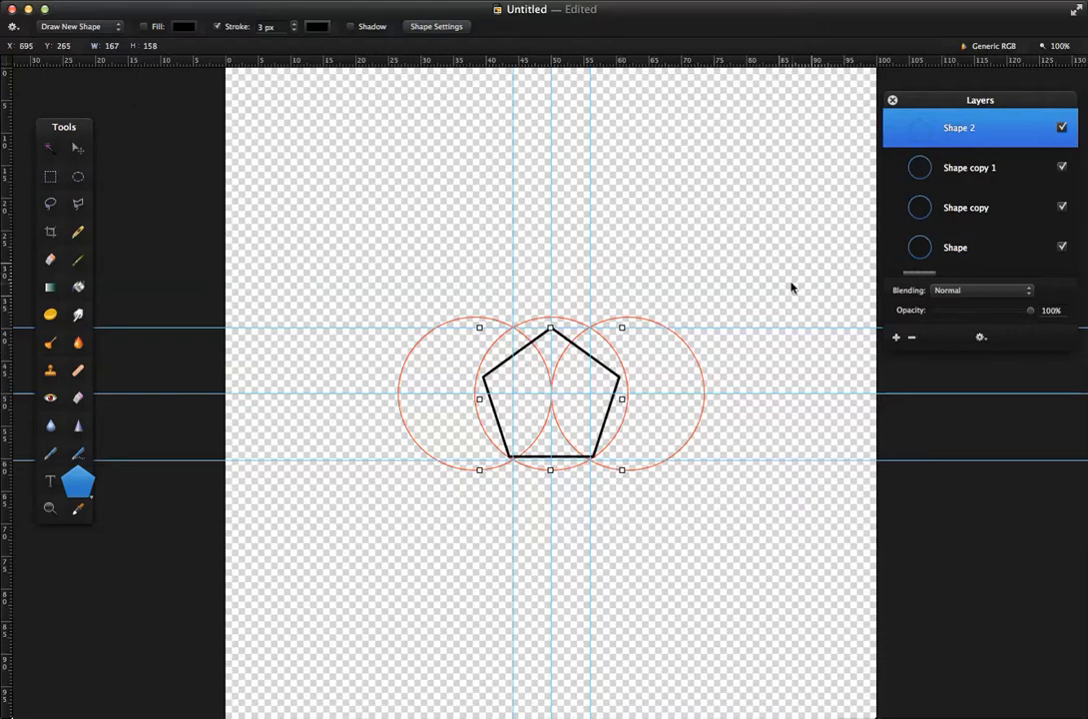
Make the pentagon editable and add a point on its upper-left edge.
{"action": "right_click", "coordinate": [524, 355]}
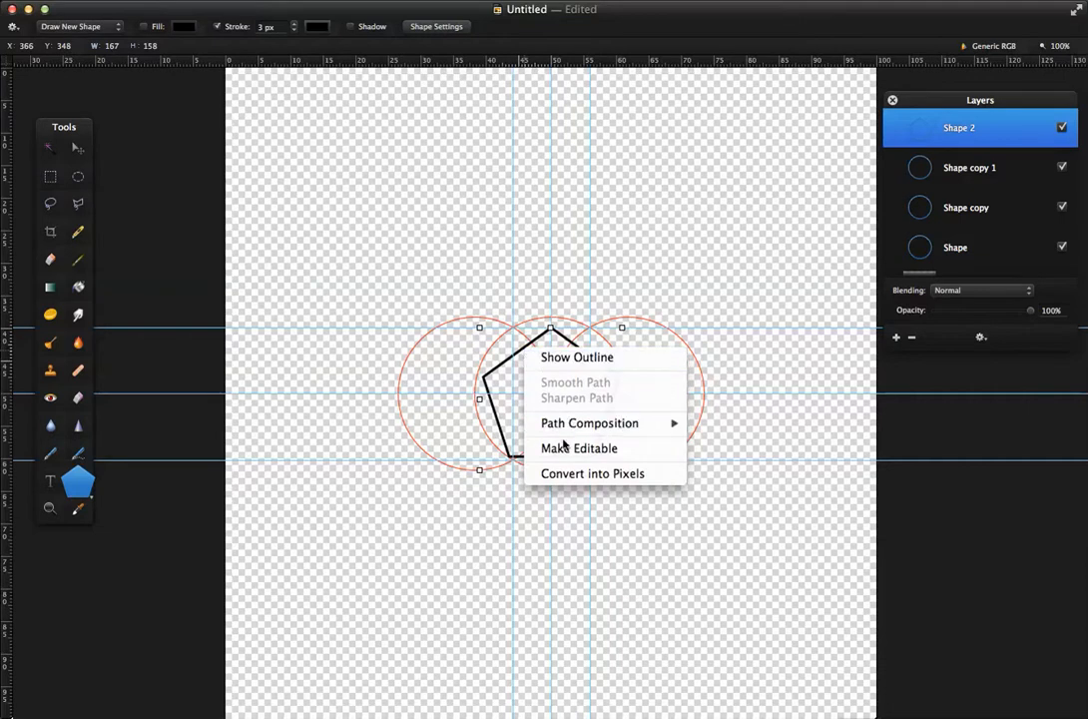
{"action": "left_click", "coordinate": [563, 450]}
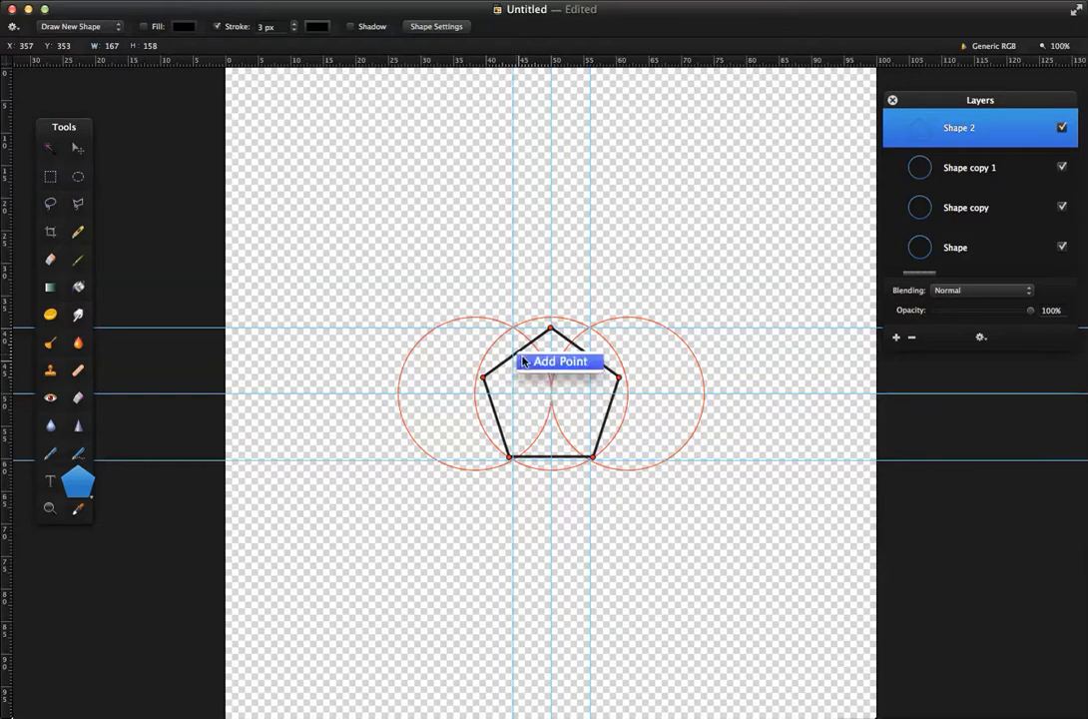
{"action": "left_click", "coordinate": [517, 357]}
{"action": "right_click", "coordinate": [518, 357]}
{"action": "left_click", "coordinate": [526, 360]}
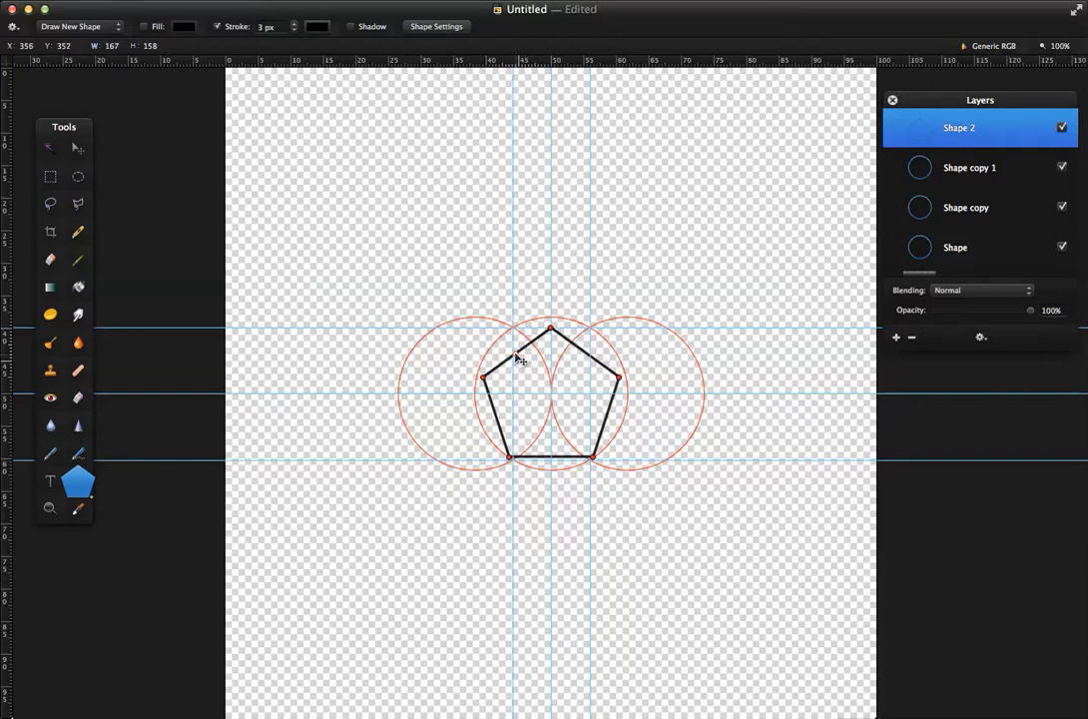
Reshape the pentagon into a hexagon by moving its six points onto the guide and circle intersections around the middle circle.
{"action": "left_click_drag", "start_coordinate": [516, 357], "coordinate": [518, 335]}
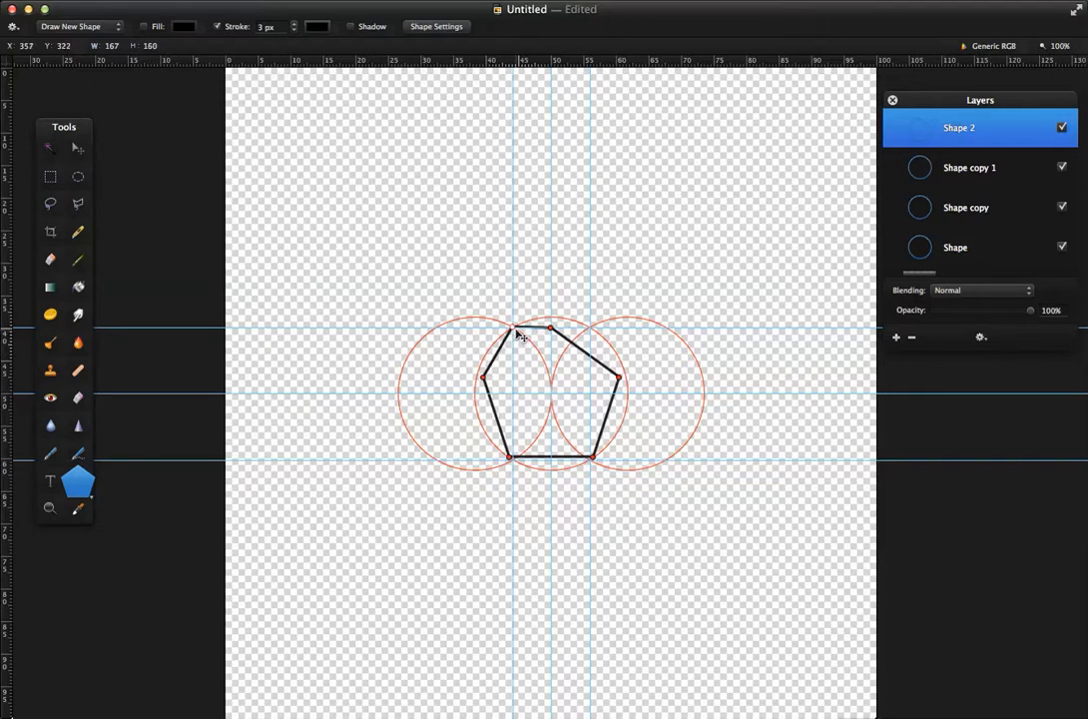
{"action": "left_click_drag", "start_coordinate": [567, 332], "coordinate": [590, 332]}
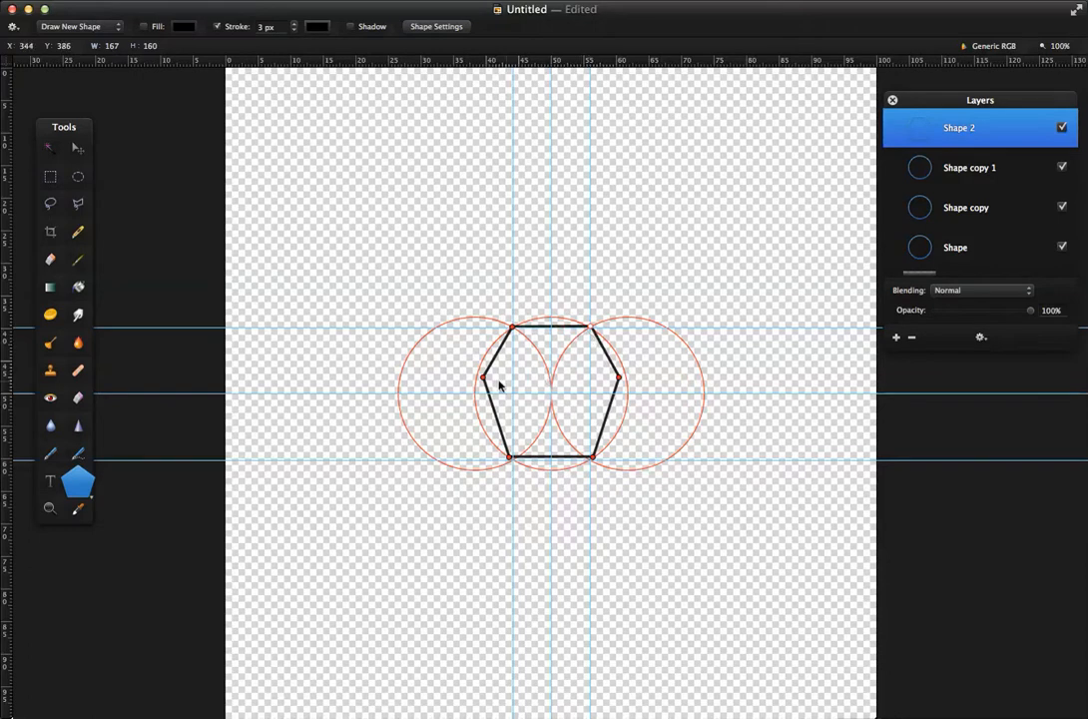
{"action": "left_click_drag", "start_coordinate": [483, 380], "coordinate": [475, 391]}
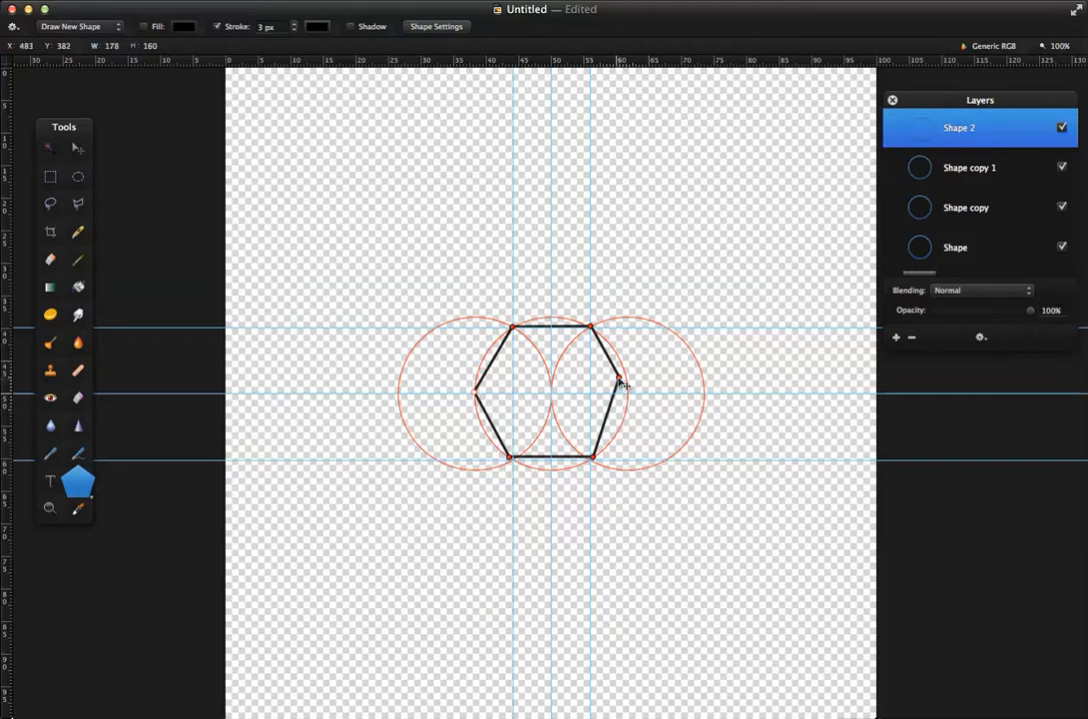
{"action": "left_click_drag", "start_coordinate": [623, 384], "coordinate": [632, 399]}
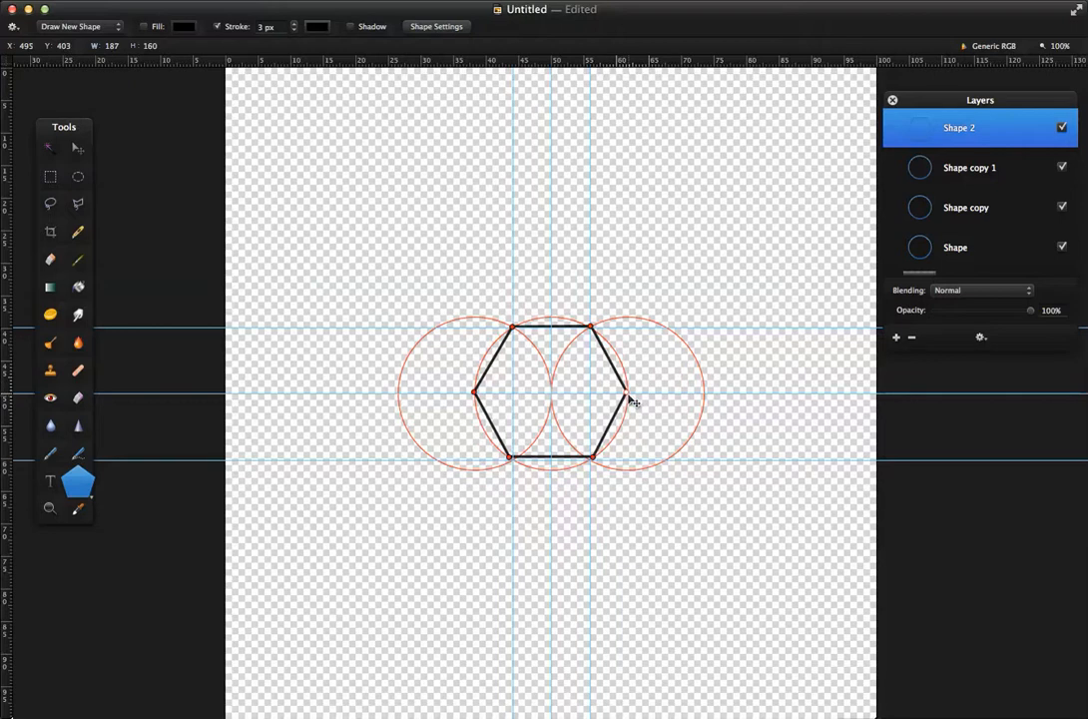
{"action": "left_click_drag", "start_coordinate": [510, 458], "coordinate": [513, 460]}
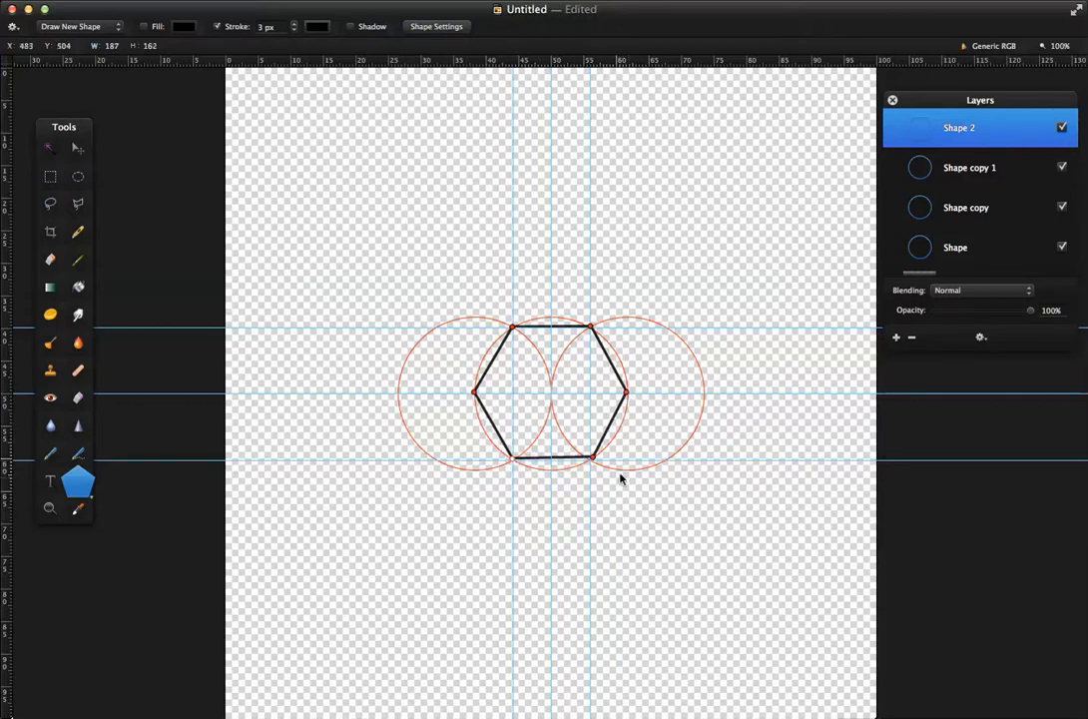
{"action": "left_click_drag", "start_coordinate": [595, 459], "coordinate": [591, 461]}
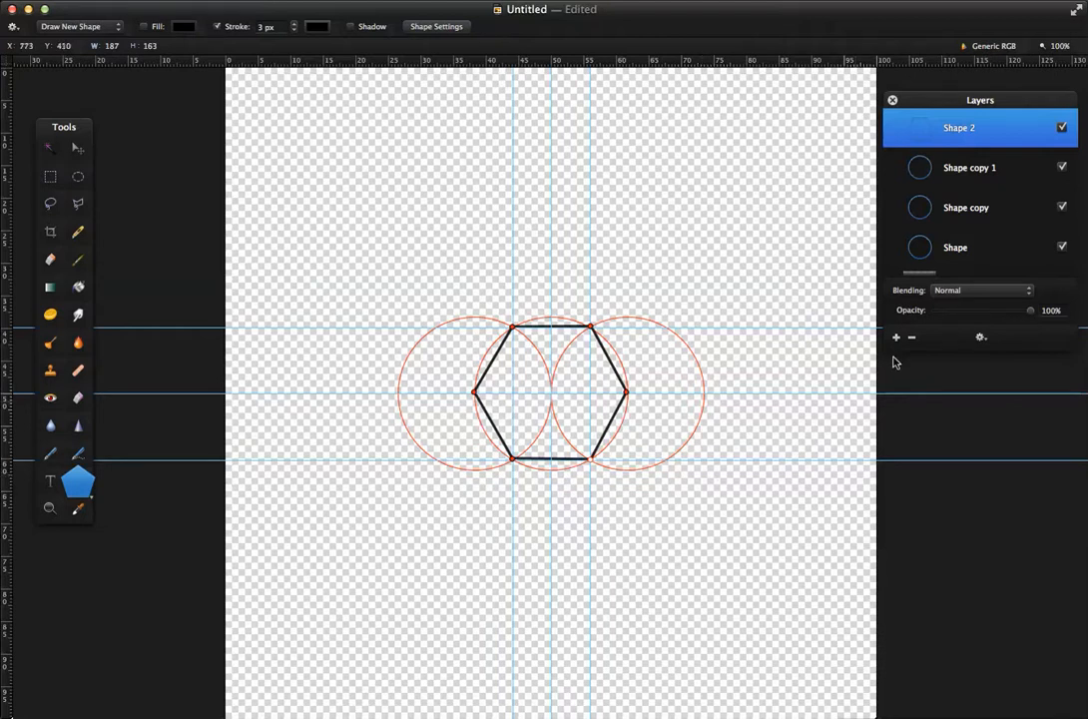
Duplicate the hexagon layer Shape 2 and enlarge the copy proportionally to about 329 by 287 px.
{"action": "right_click", "coordinate": [956, 131]}
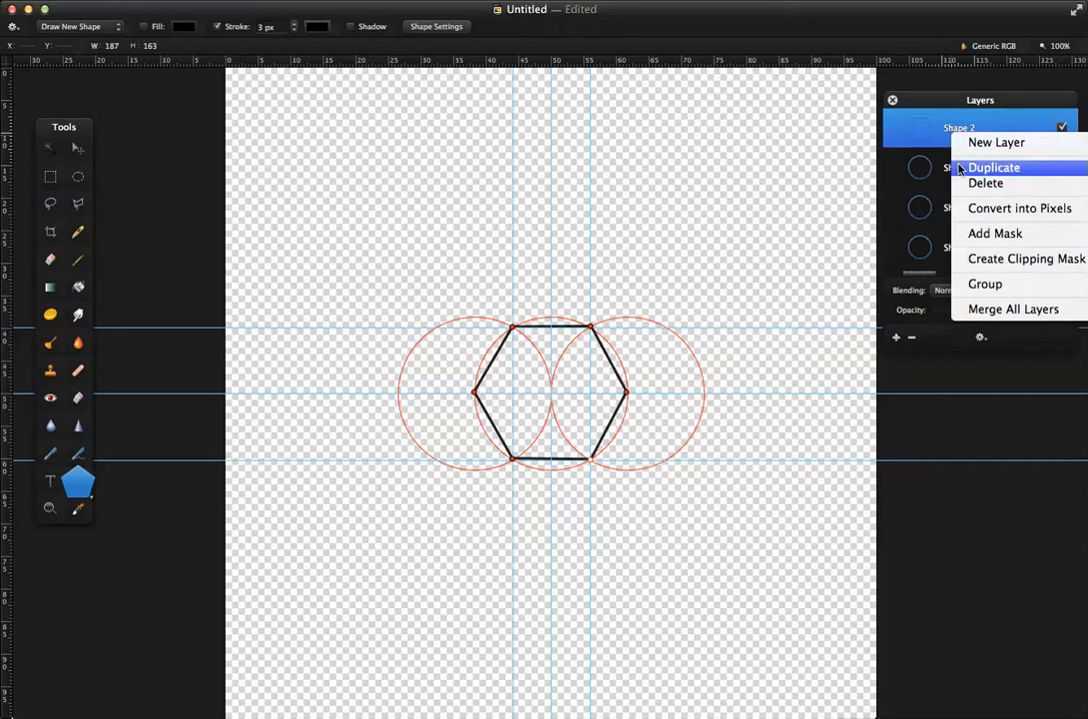
{"action": "left_click", "coordinate": [961, 168]}
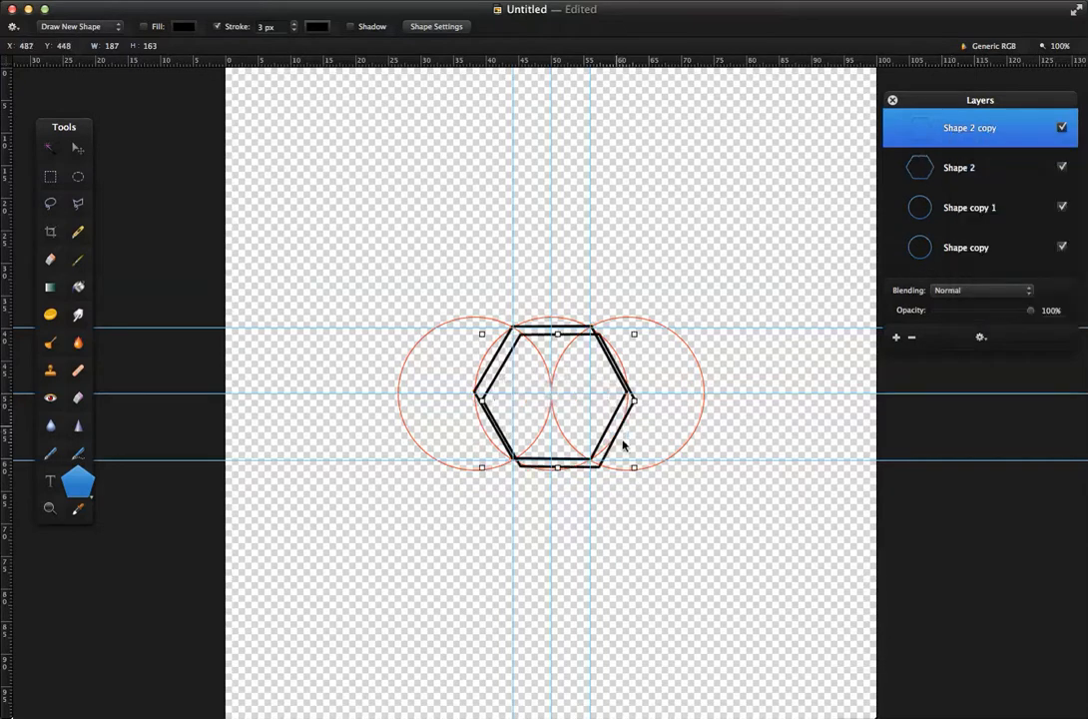
{"action": "left_click_drag", "start_coordinate": [634, 469], "coordinate": [686, 570]}
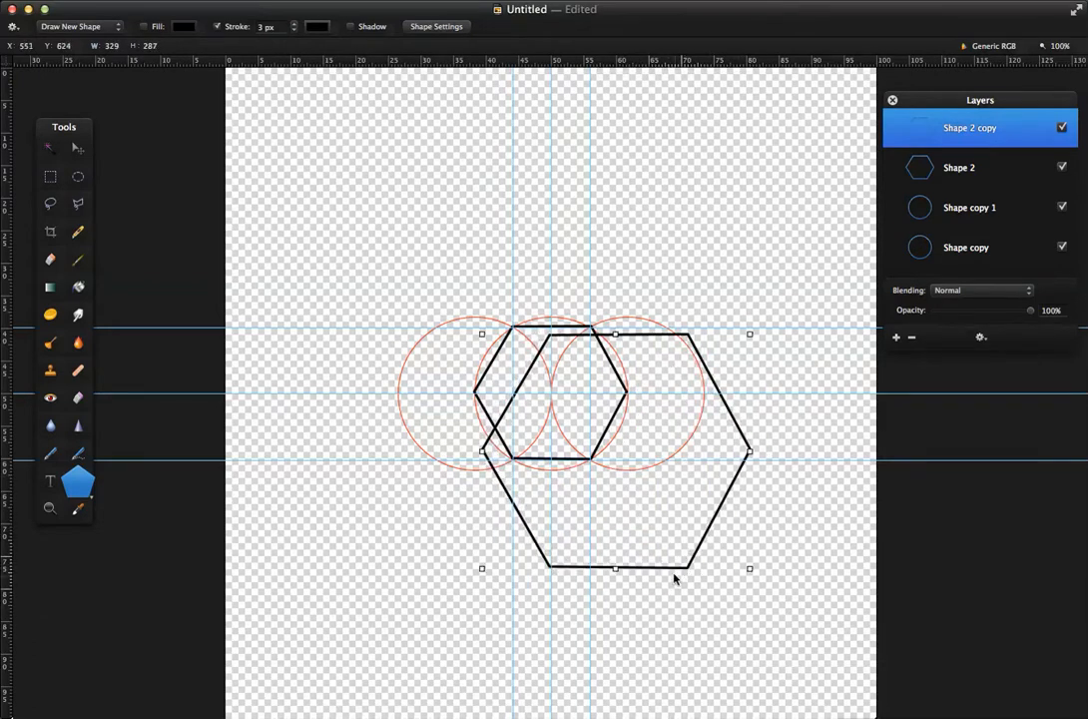